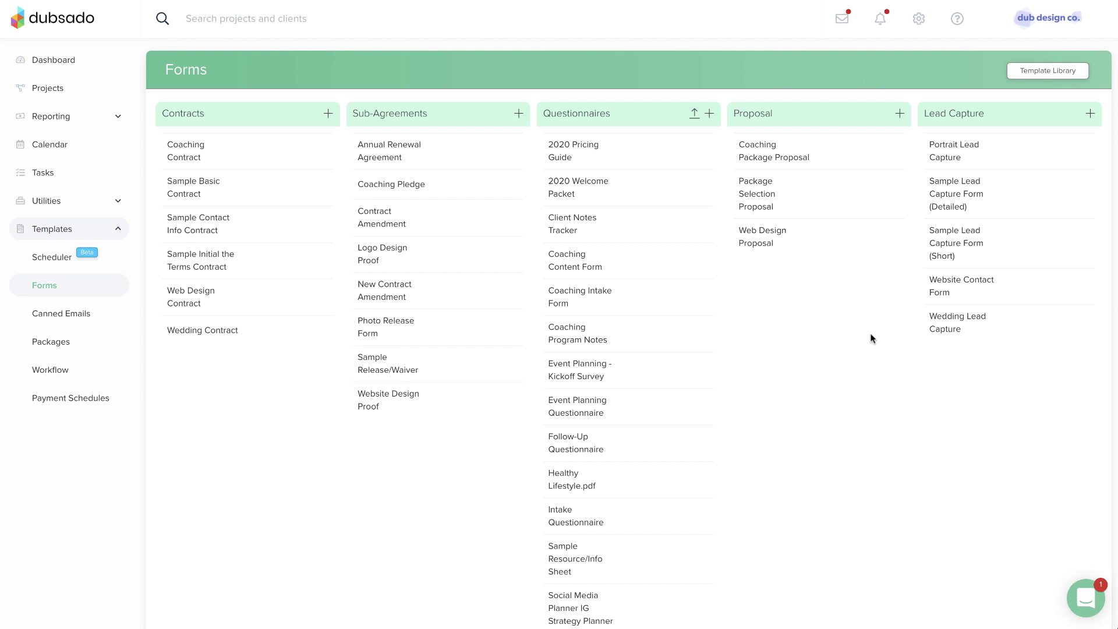
Step: Open the Website Contact Form lead capture template and go to its direct sharing link
click(942, 292)
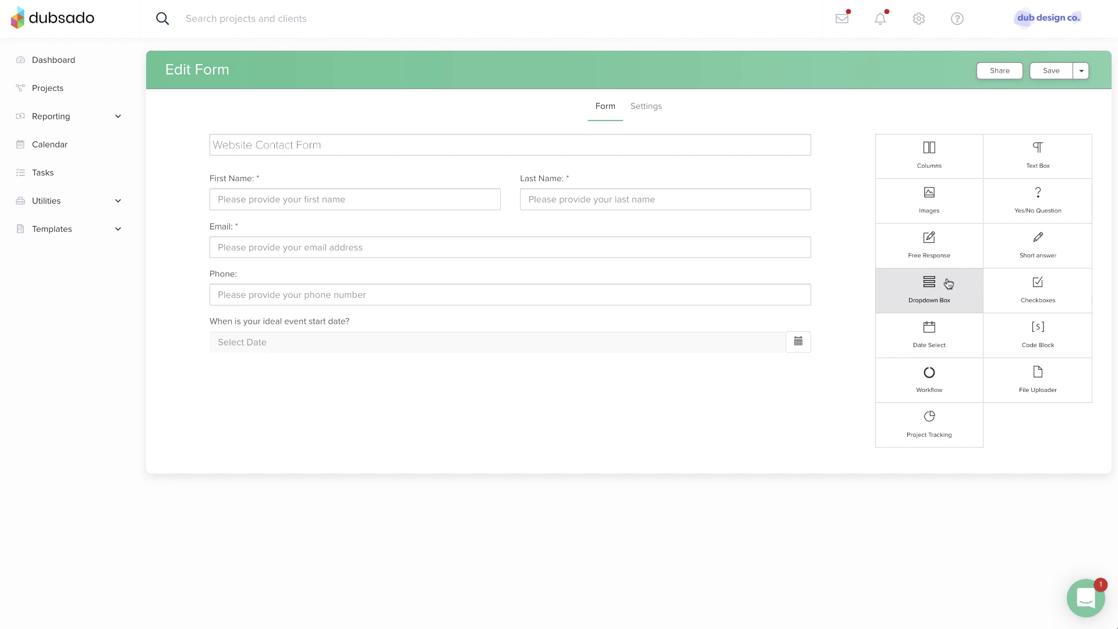
click(1000, 72)
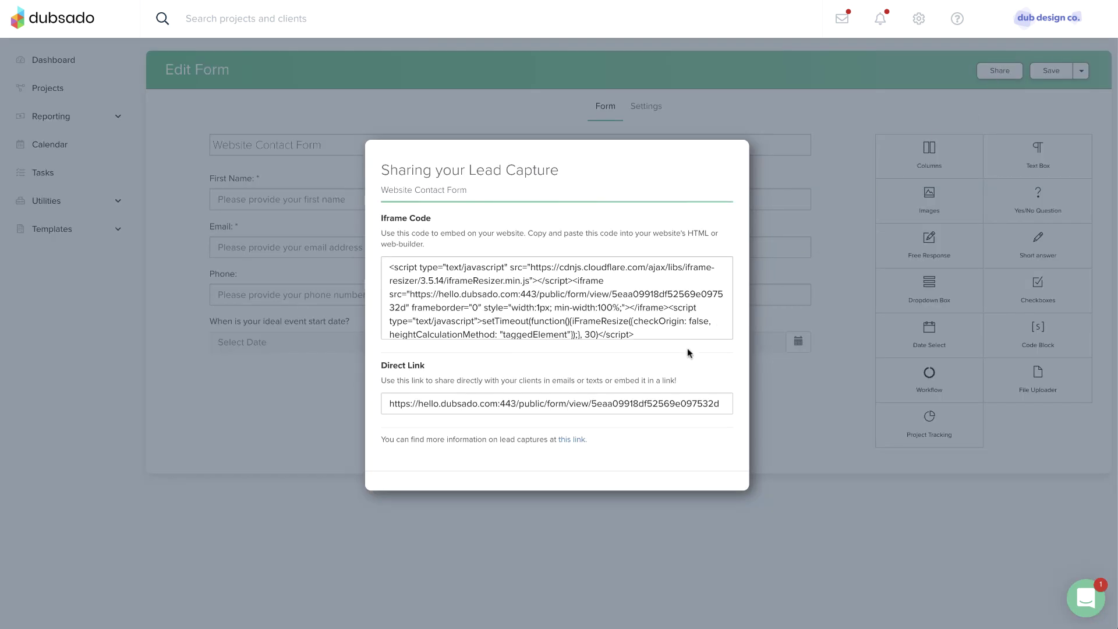
click(633, 399)
click(631, 399)
right_click(631, 399)
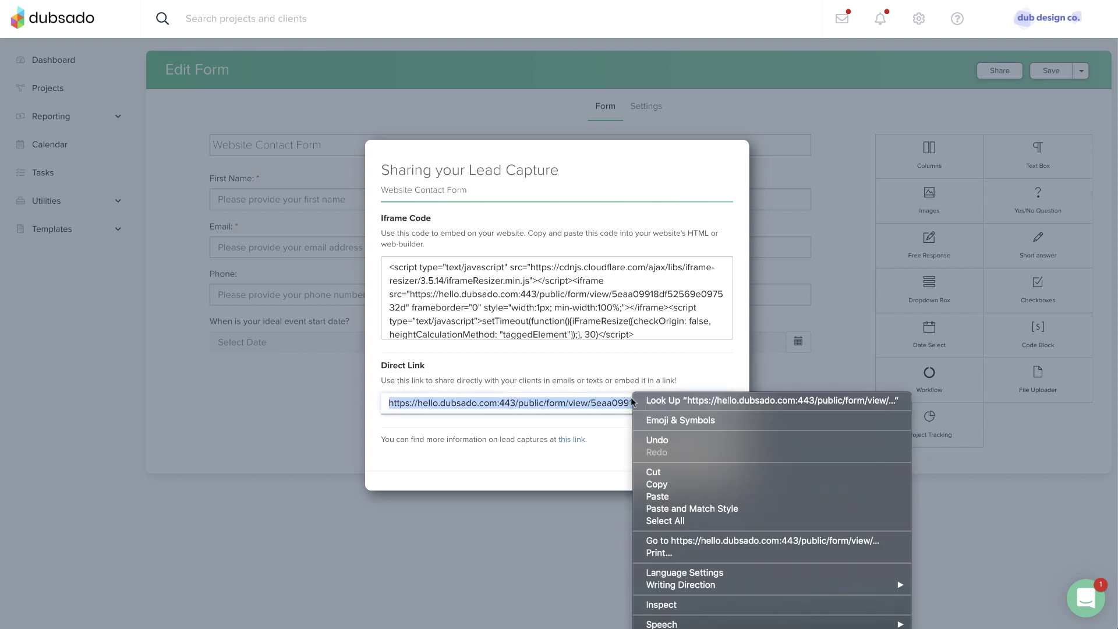
click(662, 540)
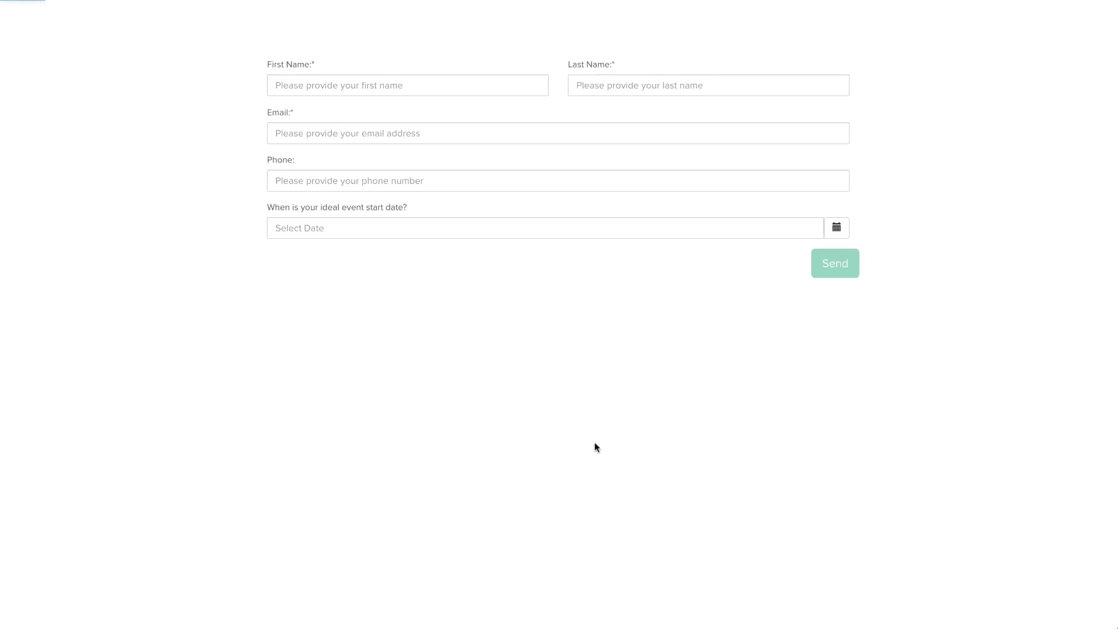
Step: Fill in the contact form with the test client's name, email and phone, set the event date to May 8, 2021, and submit it
click(384, 85)
text(Cameron)
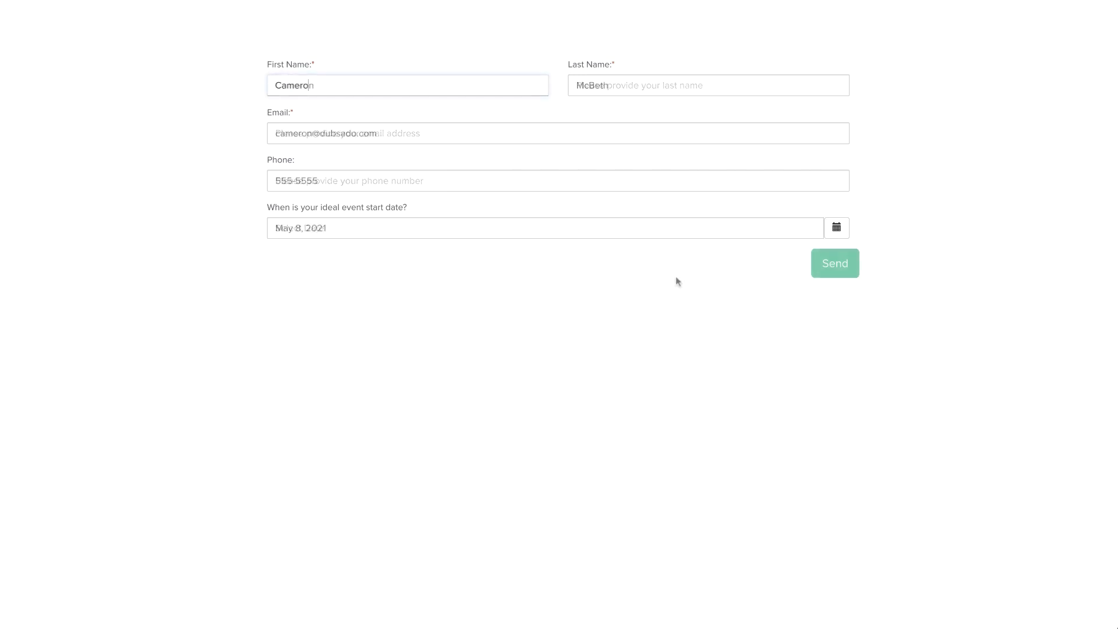
click(826, 264)
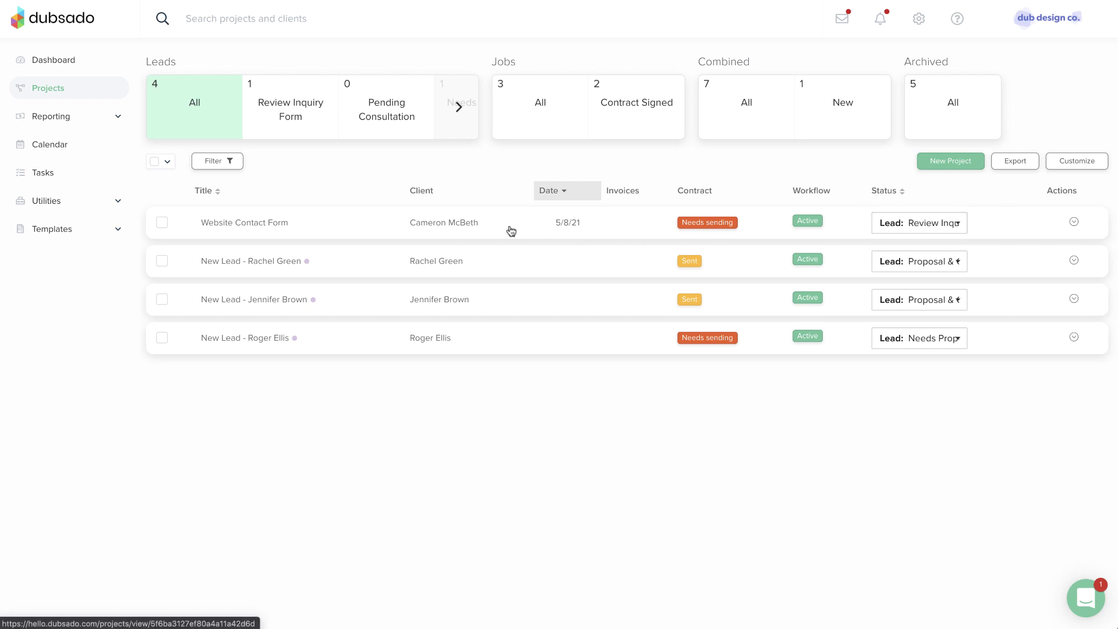
Step: Open the new Website Contact Form project and check its automated inquiry email and active workflow
click(511, 232)
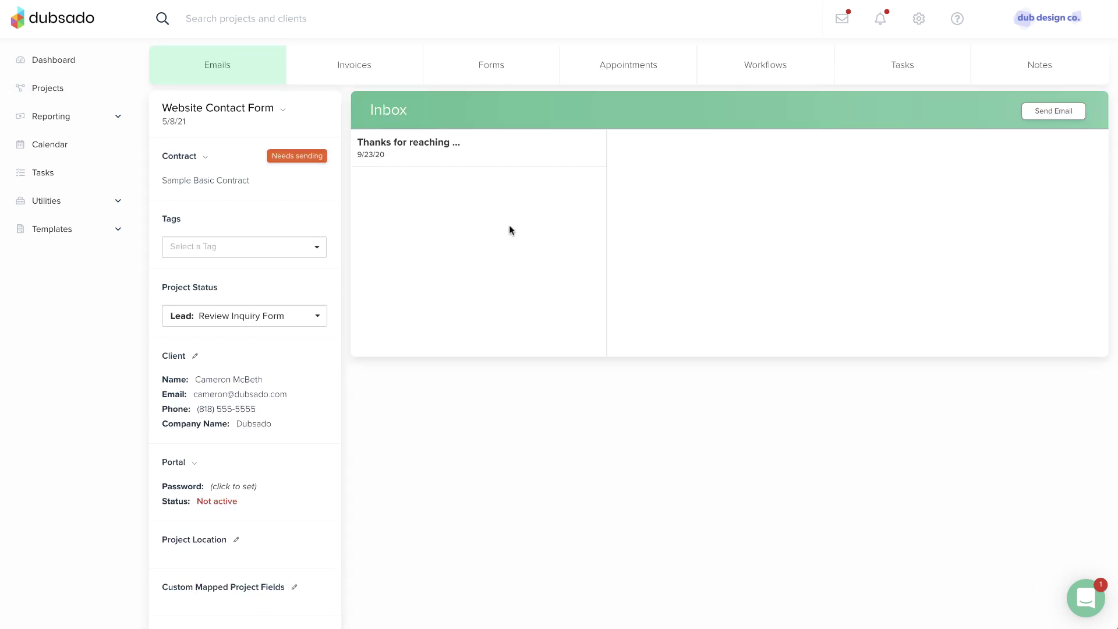
click(492, 154)
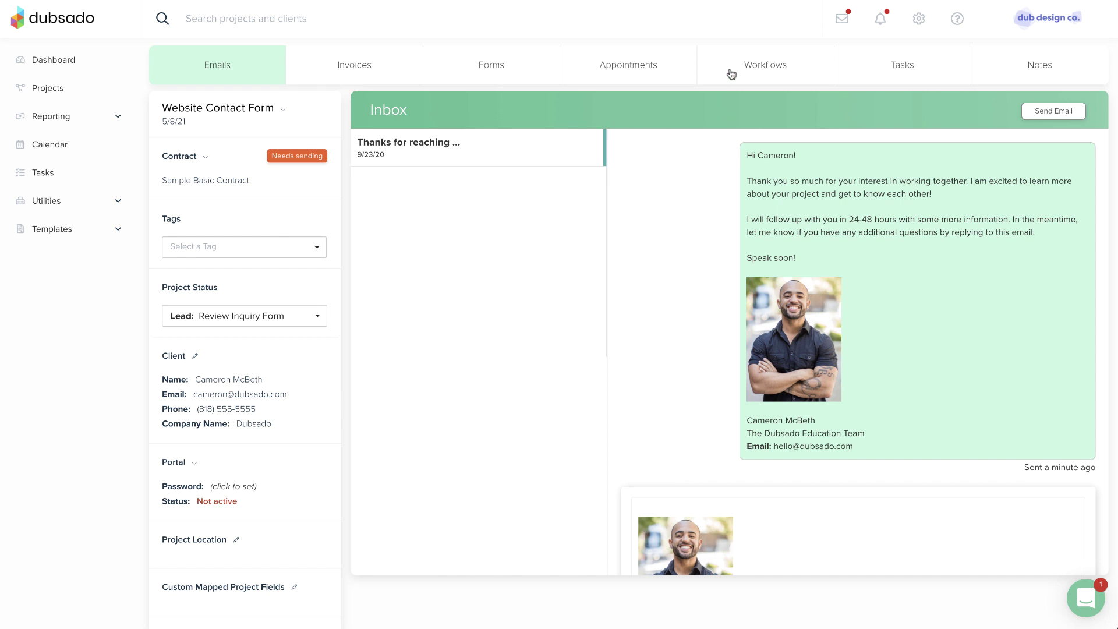
click(731, 74)
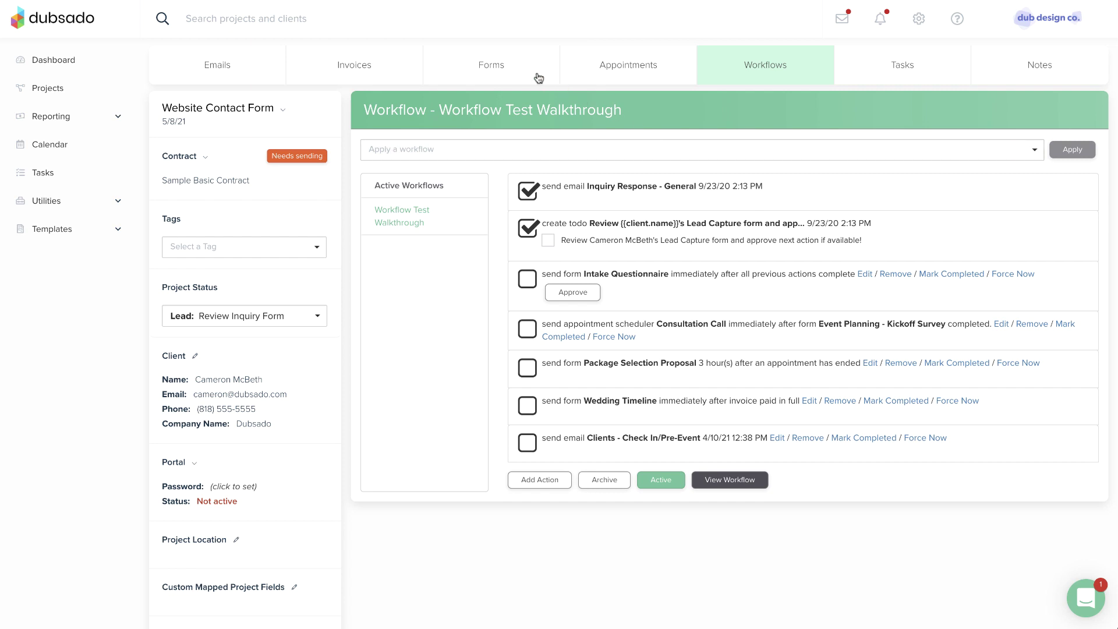
Step: Review the submitted answers in the project's completed Website Contact Form, then close the preview
click(536, 77)
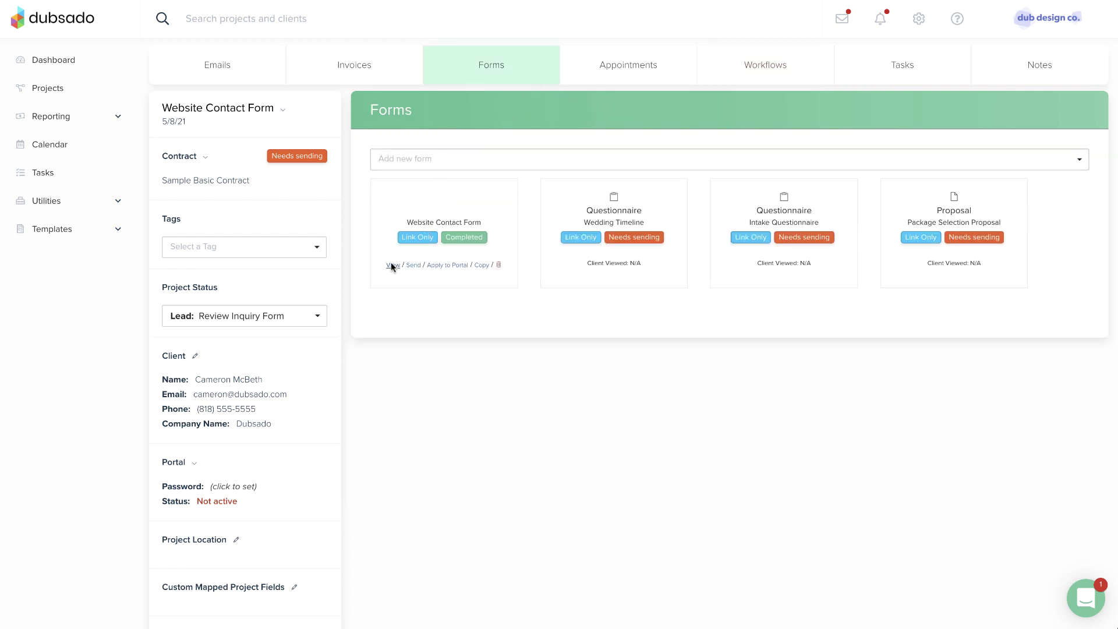
click(391, 263)
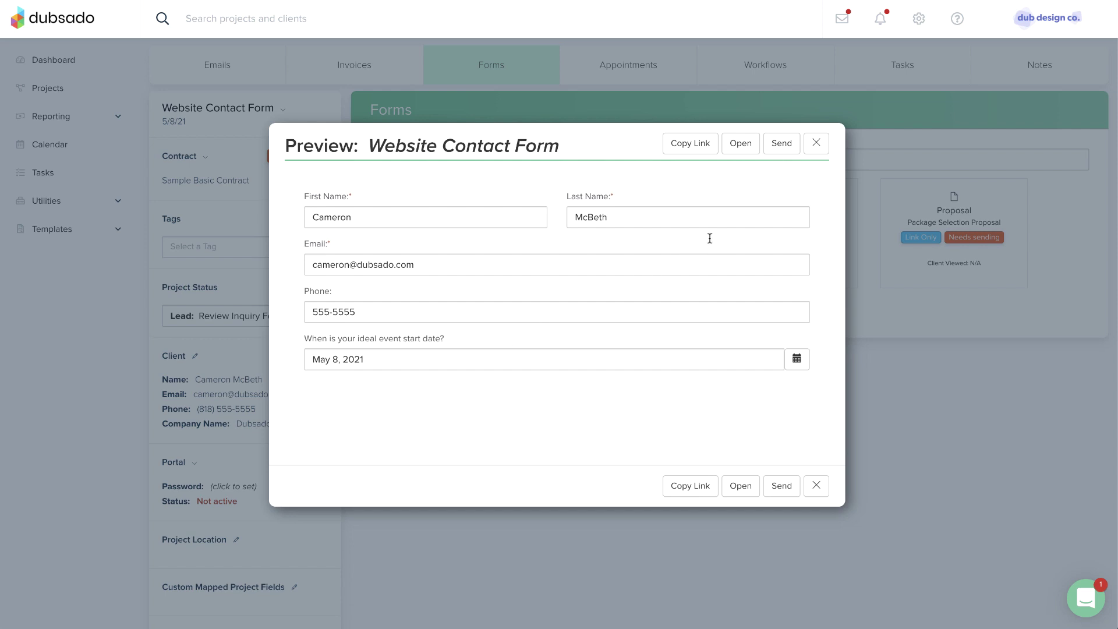
click(816, 146)
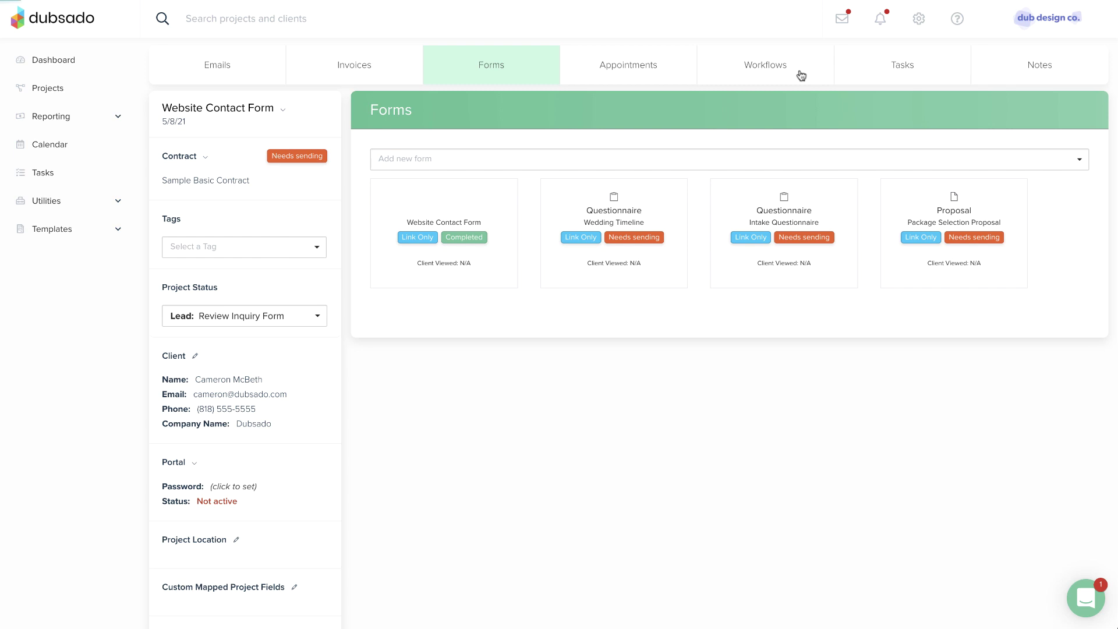
Step: Check off the lead capture review to-do in the project's workflow and approve the Intake Questionnaire action
click(801, 75)
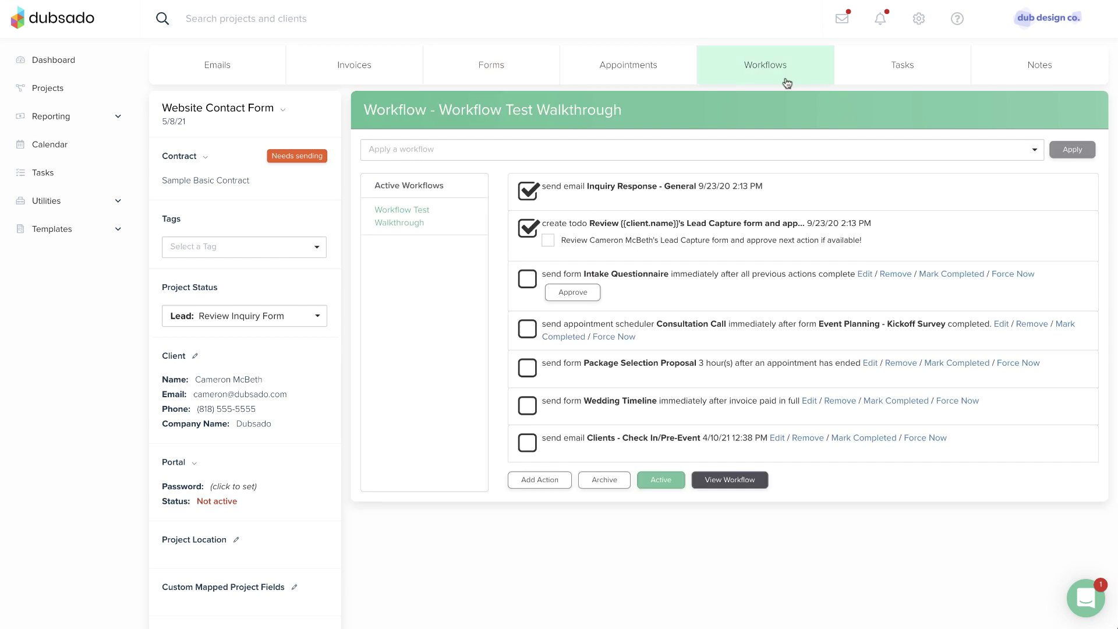
click(548, 241)
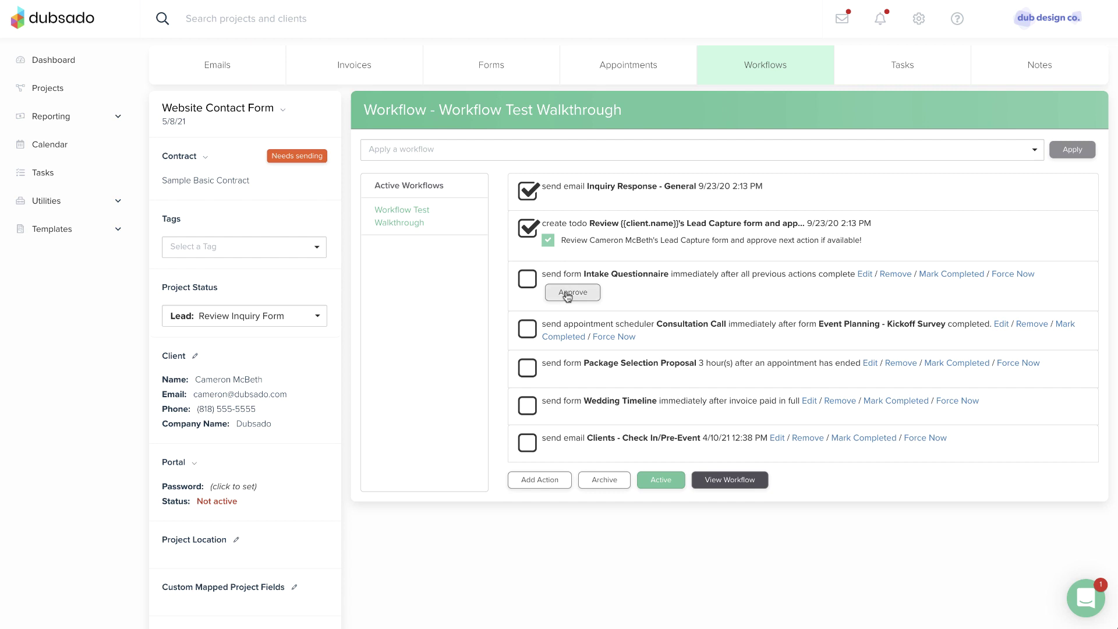
click(572, 292)
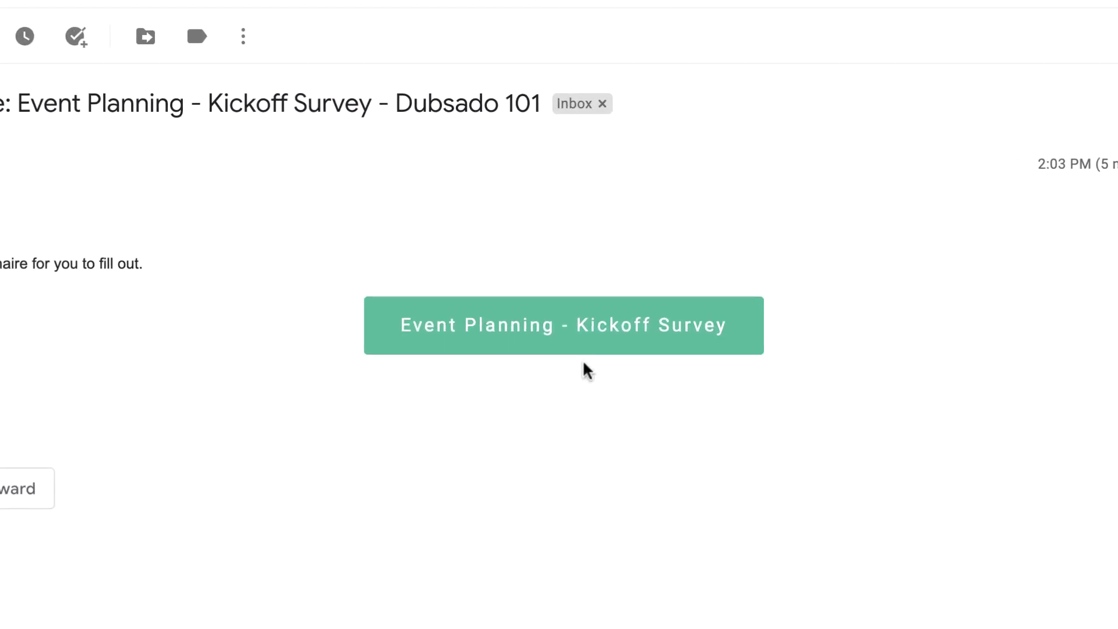
Step: Open the Event Planning - Kickoff Survey link from the received email in an incognito window
right_click(618, 339)
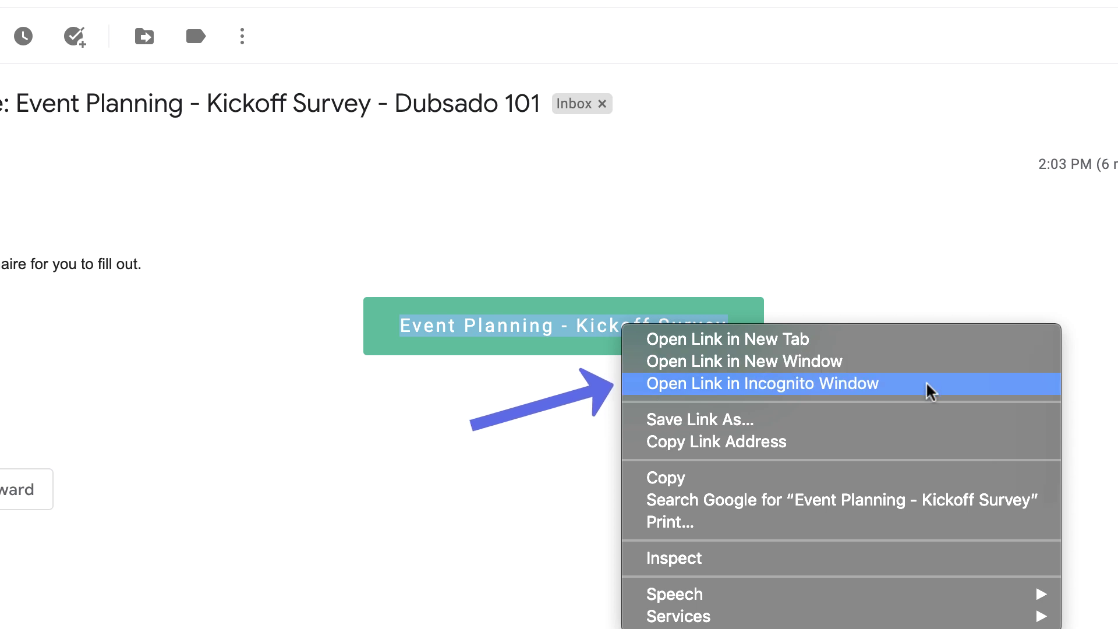
click(1083, 392)
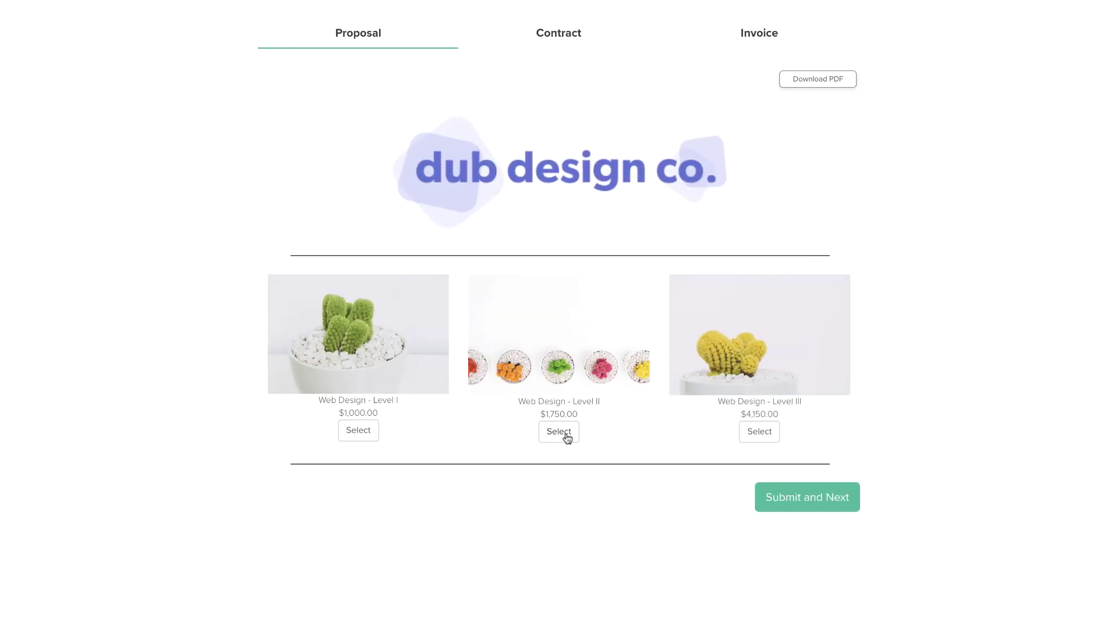
Step: Select the Web Design - Level II package, submit the proposal and look through the contract, then close the proposal preview
click(564, 434)
click(785, 499)
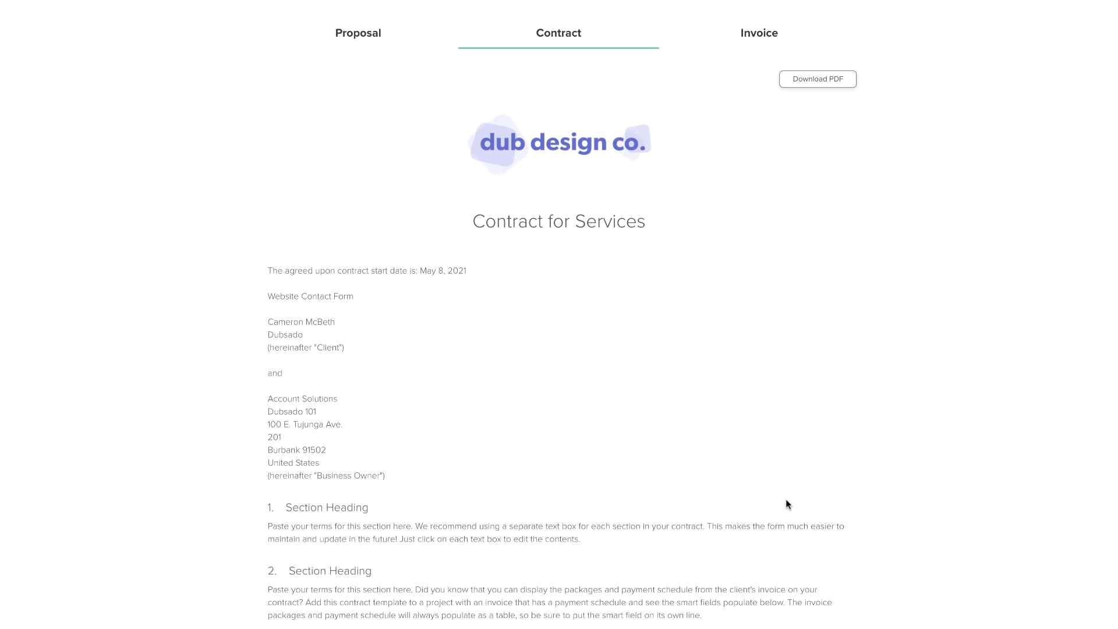
scroll(693, 494, down, 10)
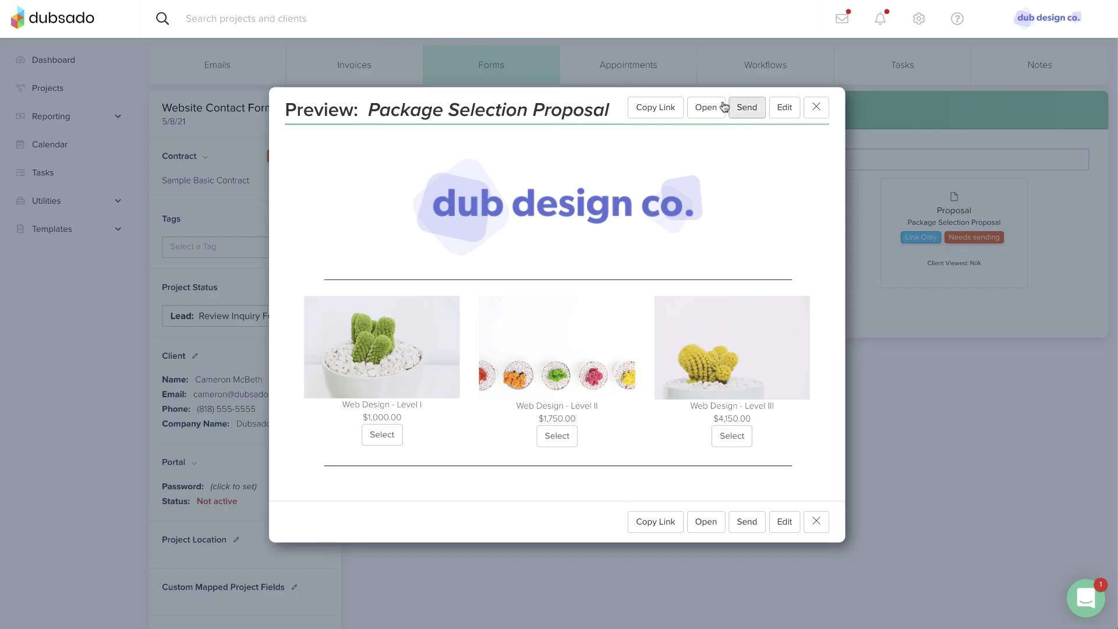
click(814, 107)
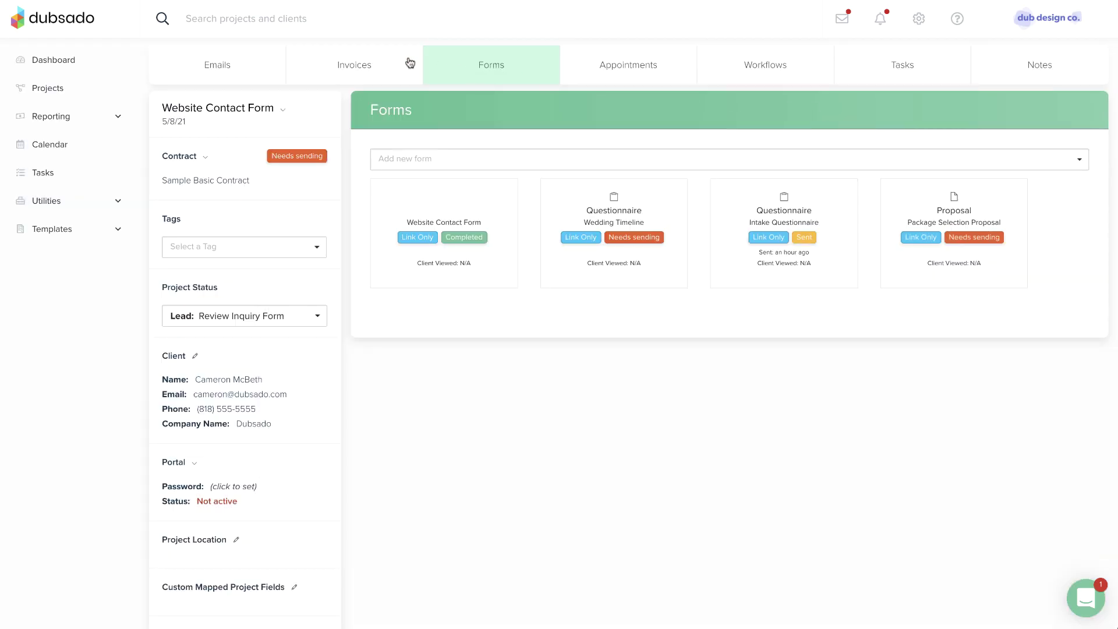
Step: Apply a $1,750.00 payment to the project's invoice with the method Credit and the description TEST
click(410, 63)
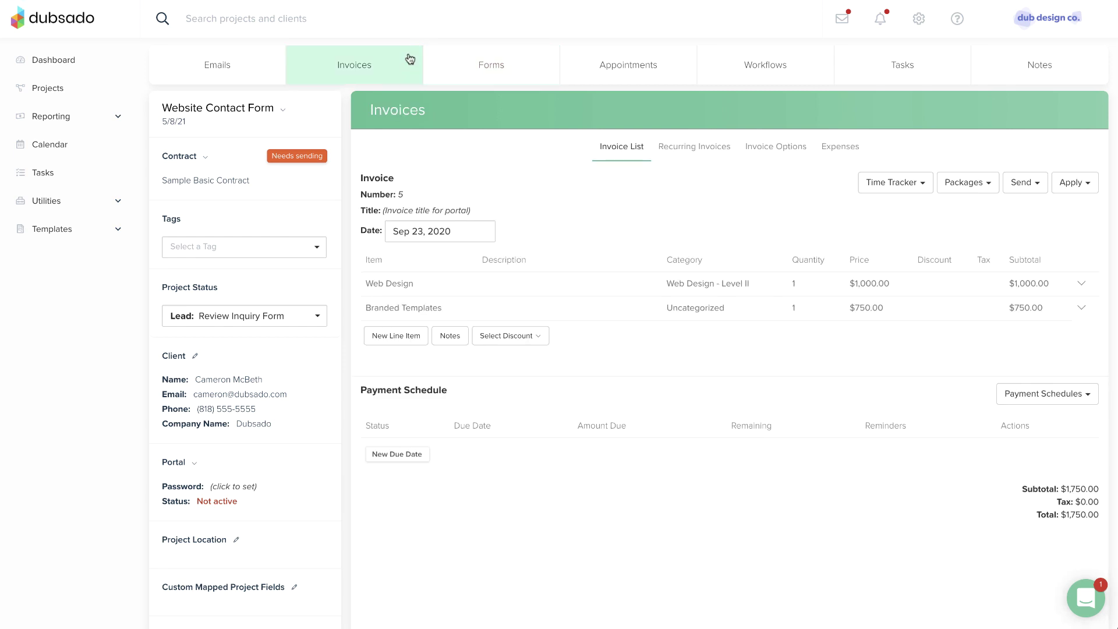
click(1073, 183)
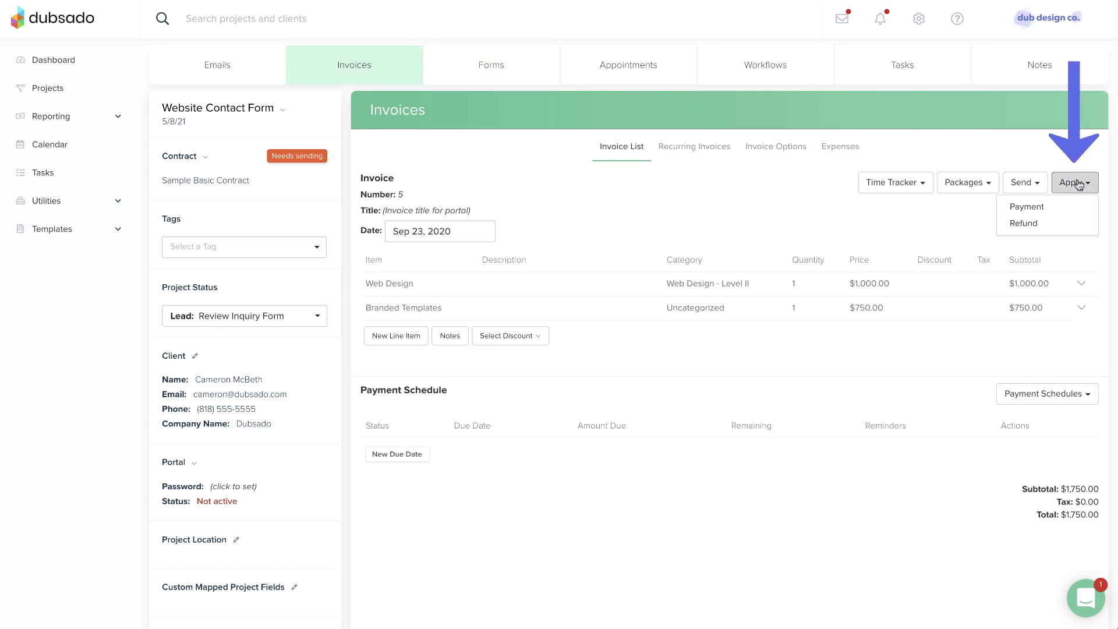
click(1072, 208)
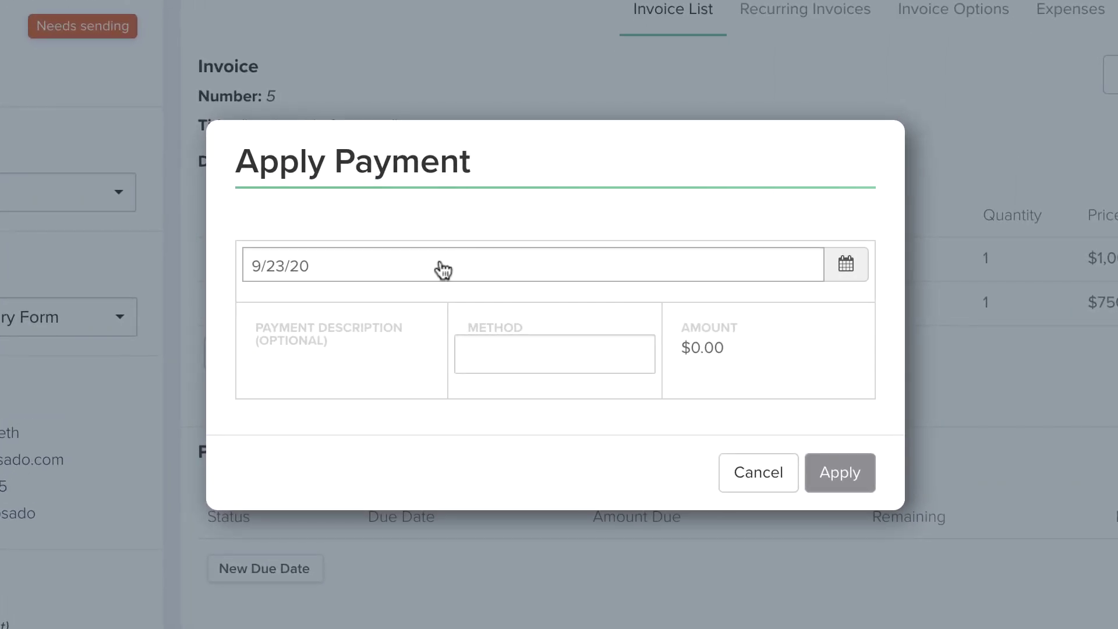
click(691, 350)
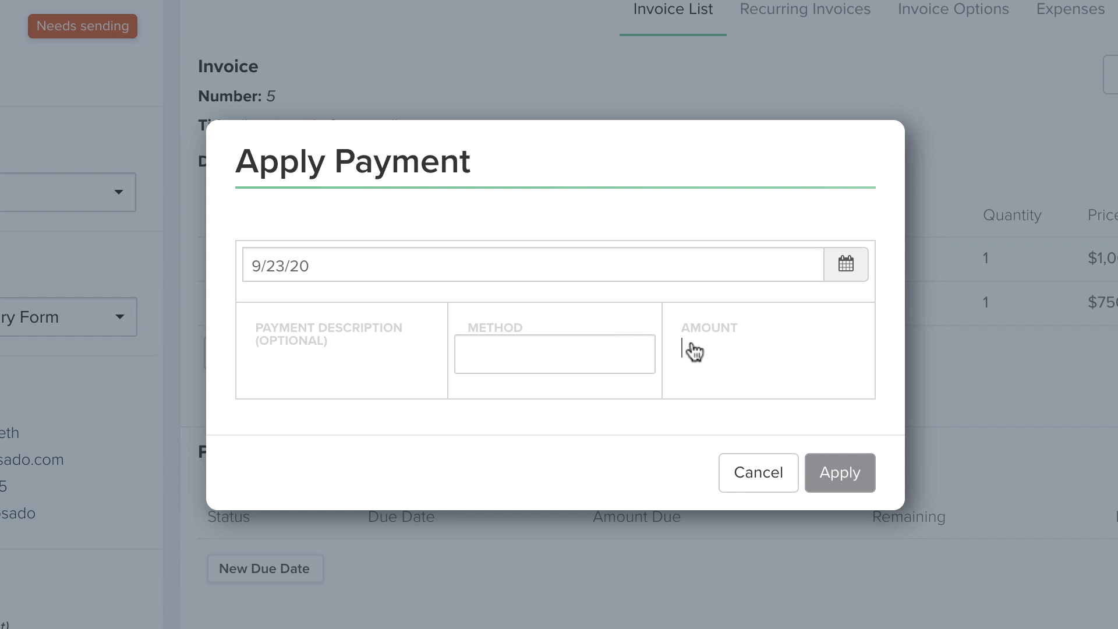
text(1750)
click(651, 344)
click(618, 425)
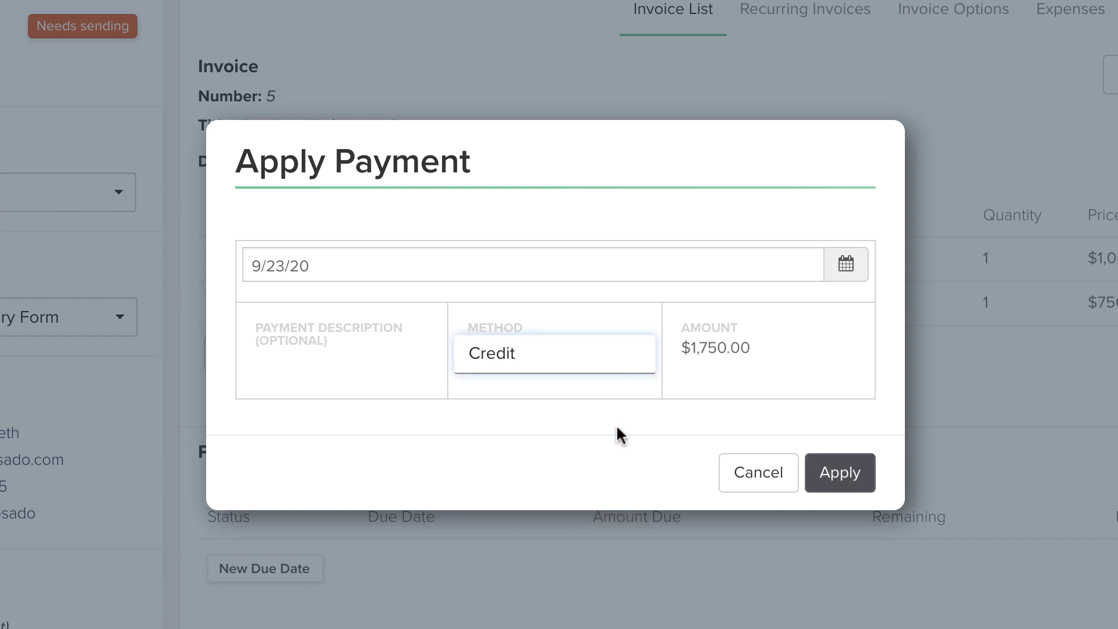
click(373, 365)
text(TEST)
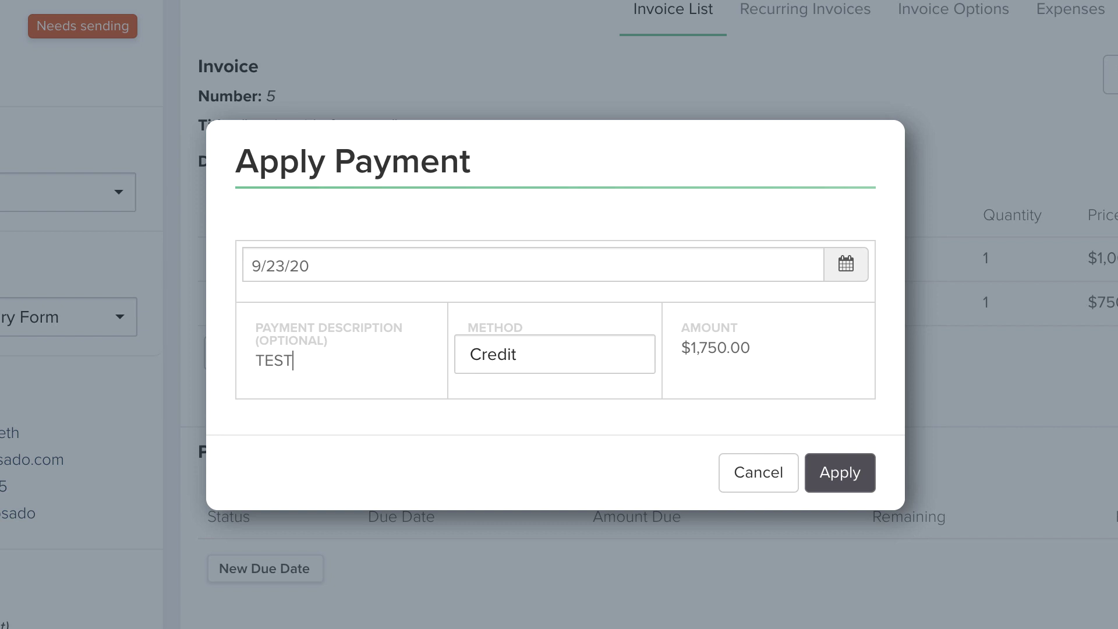
click(842, 471)
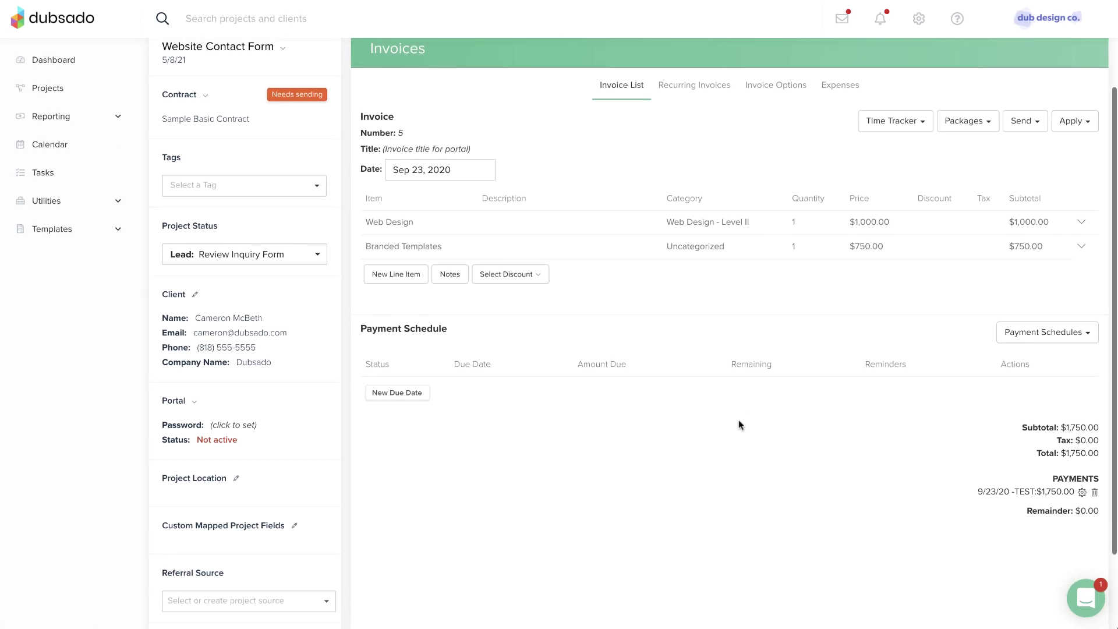